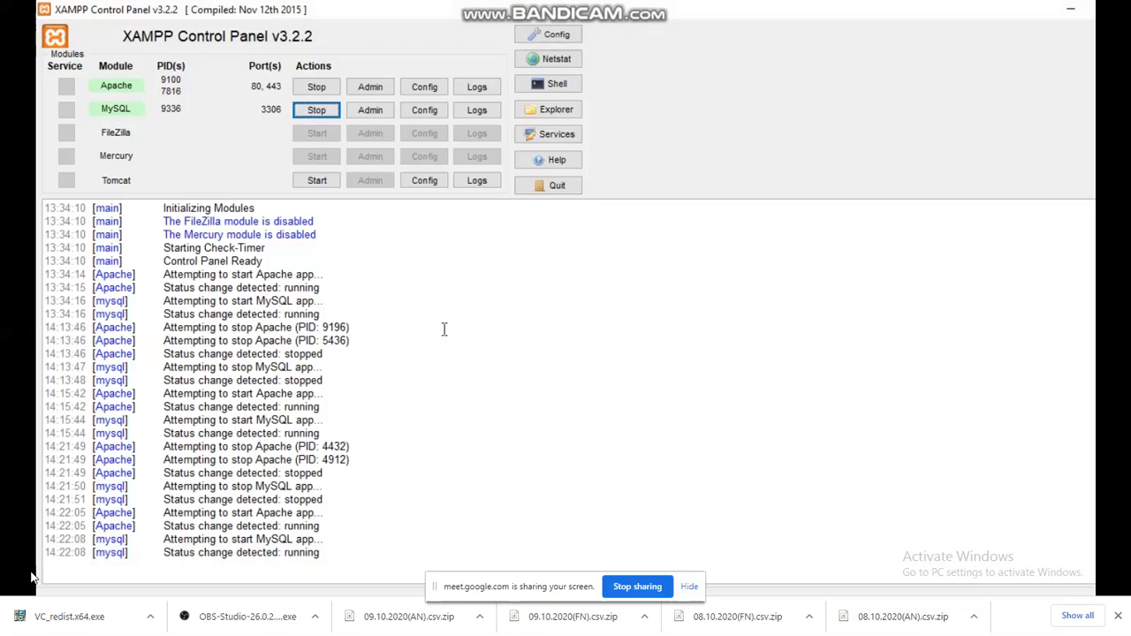
Step: Open the phpMyAdmin administration page for the MySQL module
left_click(382, 117)
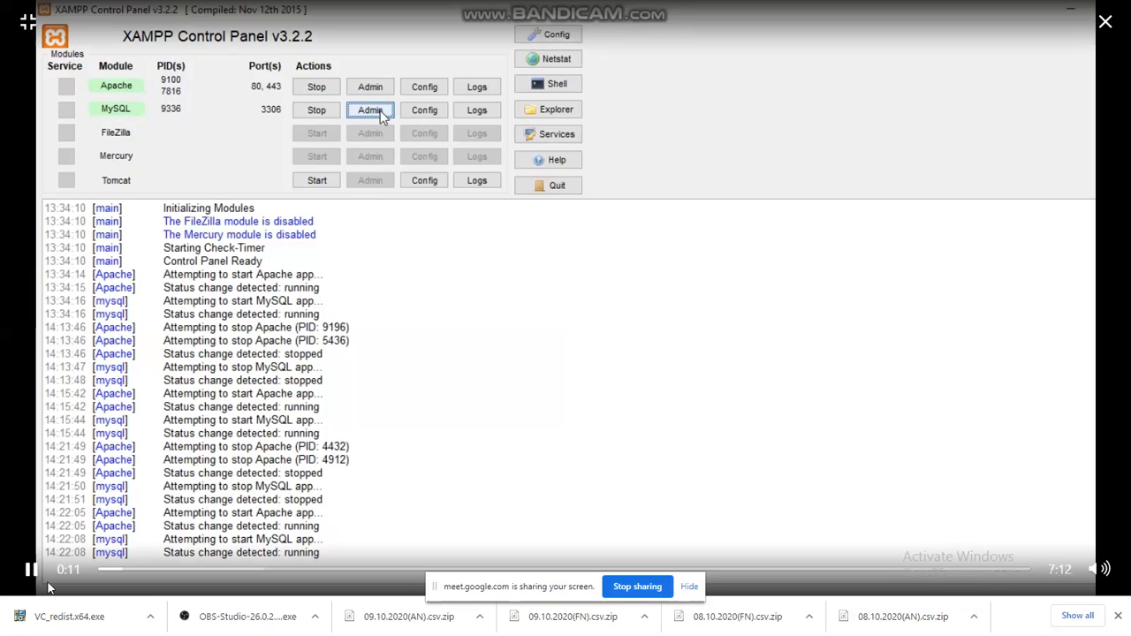
left_click(29, 570)
left_click(32, 571)
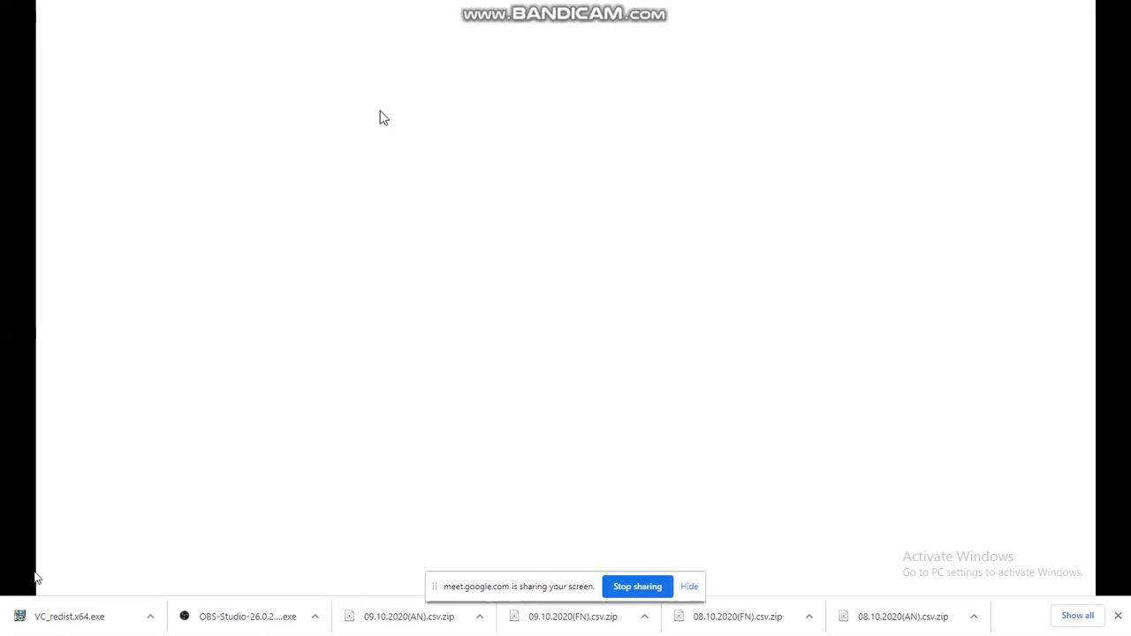
mouse_move(15, 535)
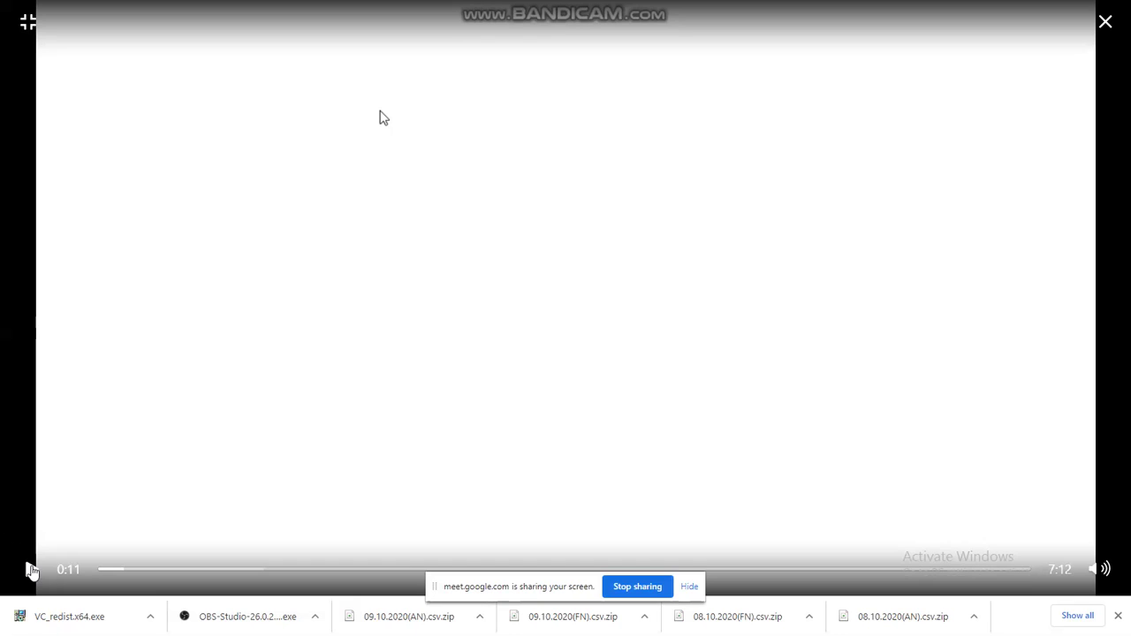
left_click(31, 570)
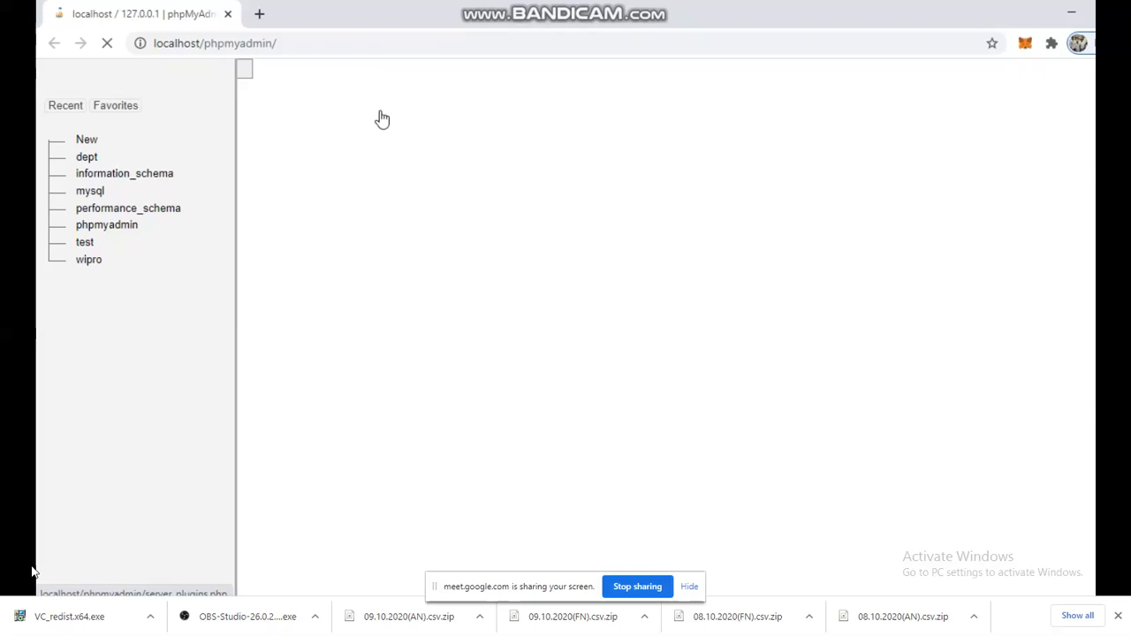
Step: Create a new database named department with the latin1_swedish_ci collation
scroll(381, 118, "down", 1)
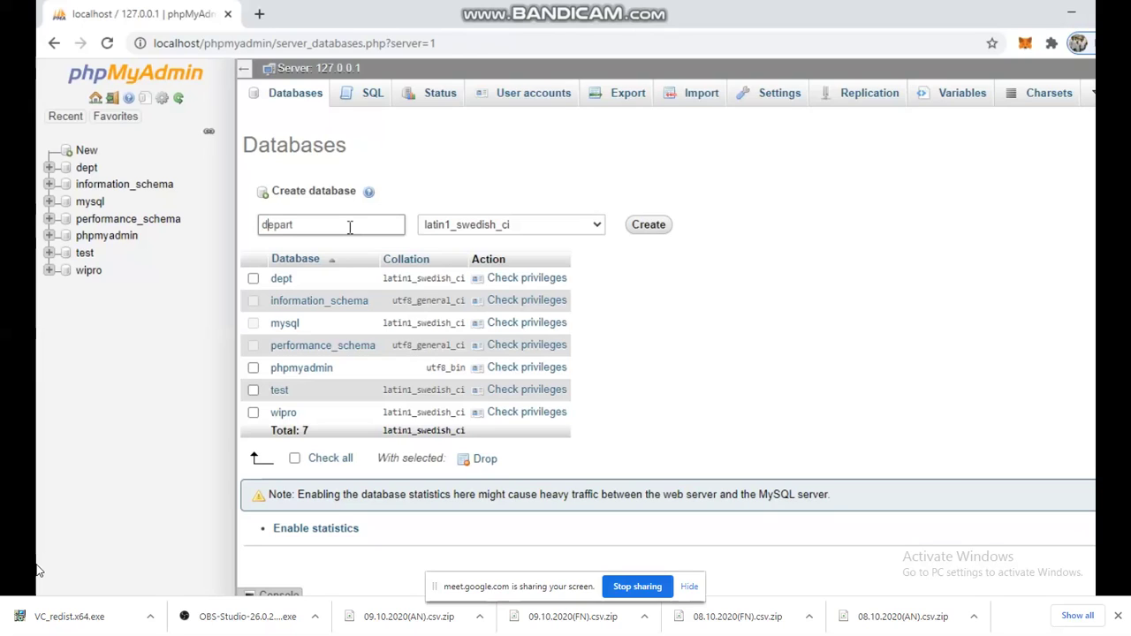
key("End")
type("ment")
left_click(654, 227)
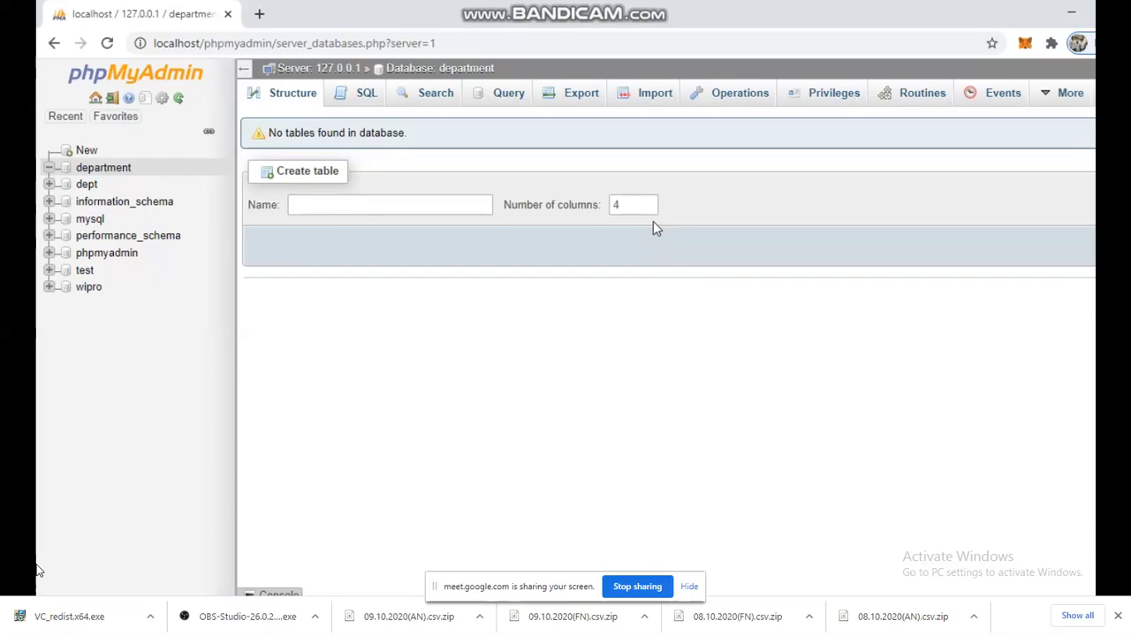
Step: Start a new table named student with 3 columns in the department database
left_click(392, 206)
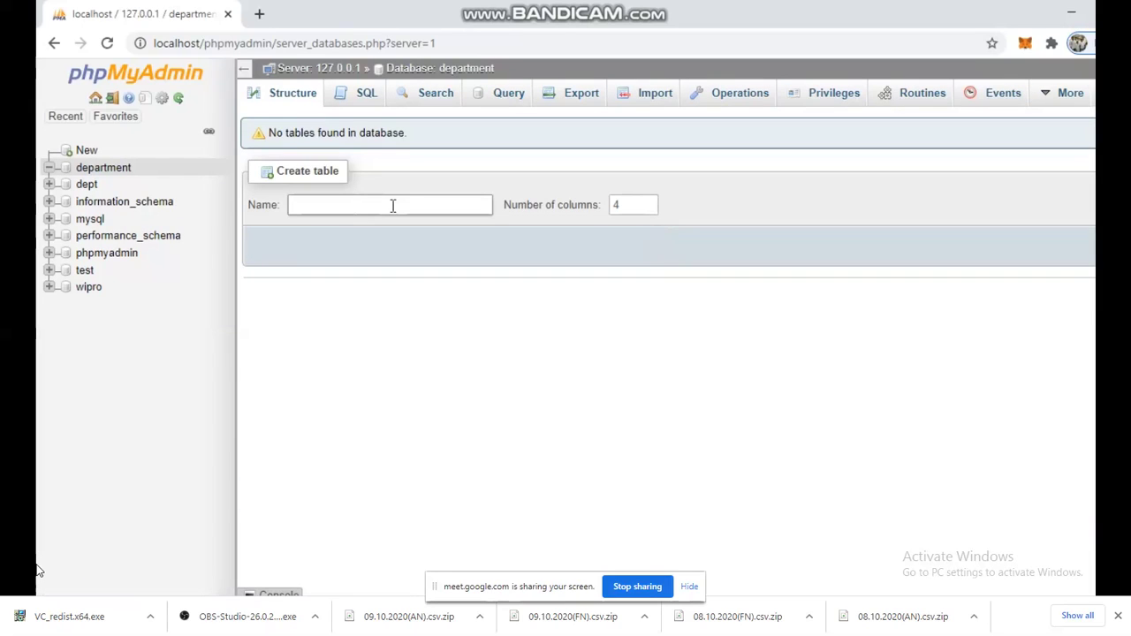
type("student")
left_click(613, 202)
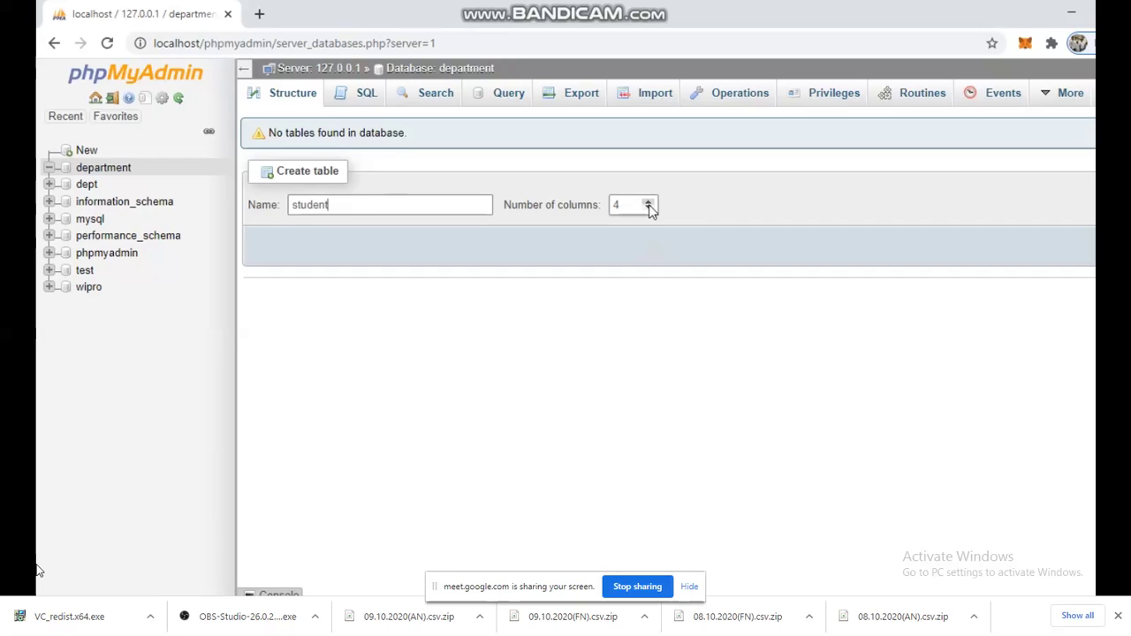
left_click(650, 209)
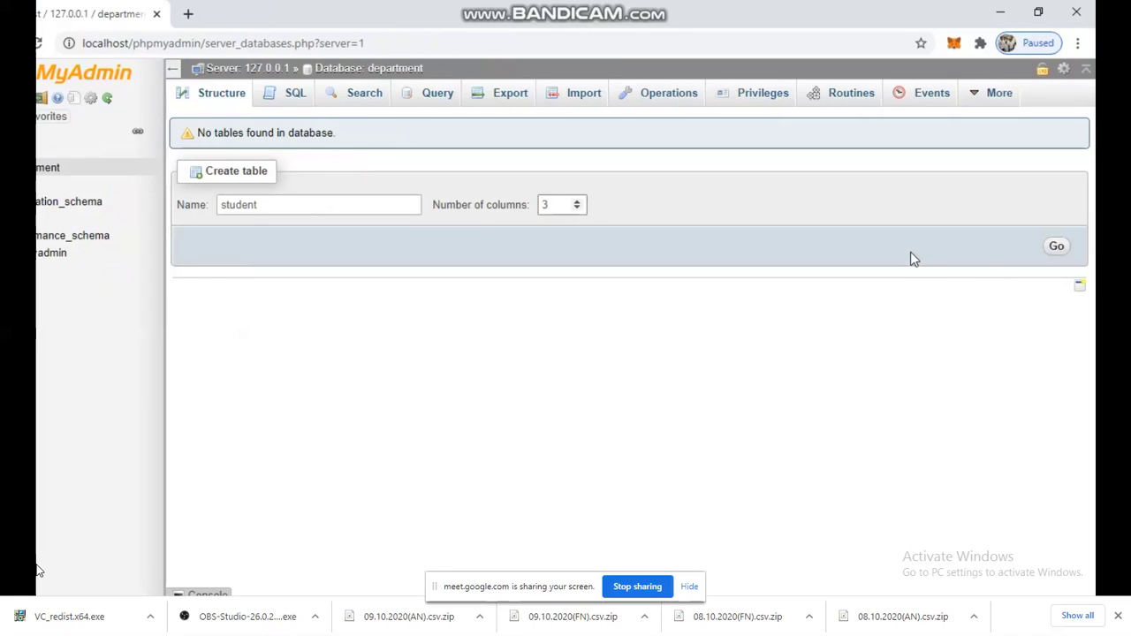
left_click(1059, 249)
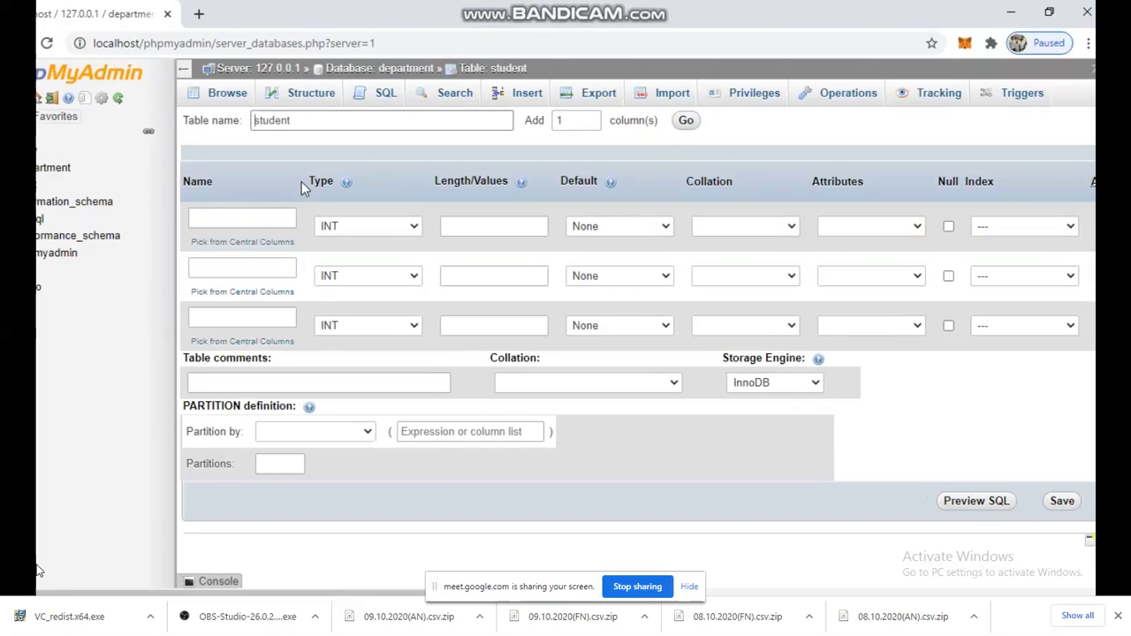
Step: Define the first column as Name with type VARCHAR and length 50
left_click(303, 226)
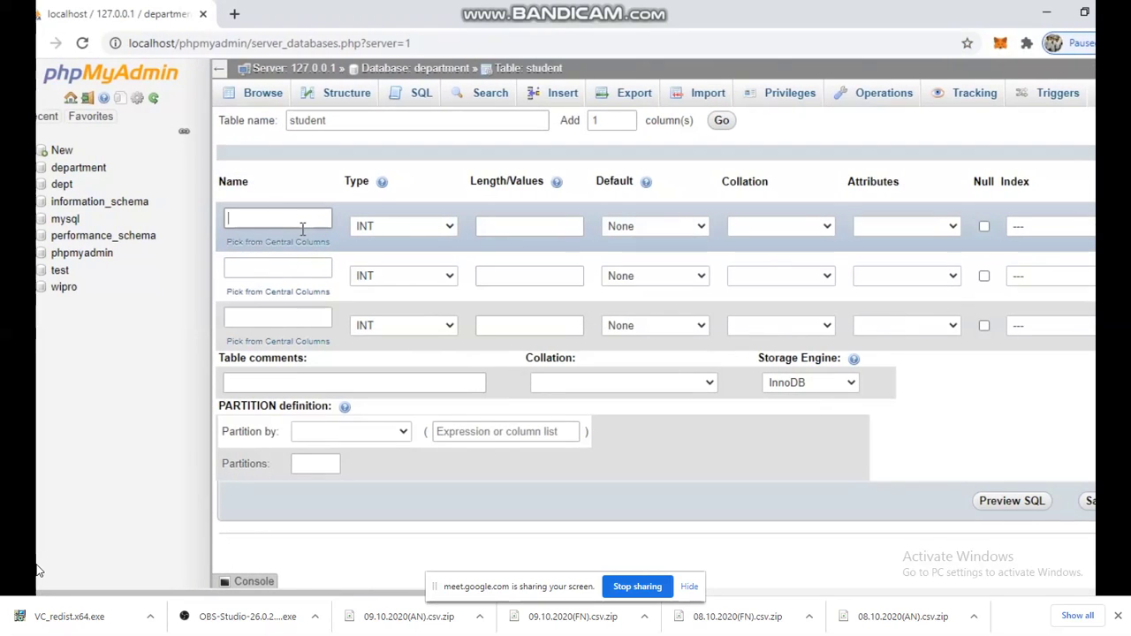
type("D")
key("BackSpace")
type("Name")
left_click(380, 228)
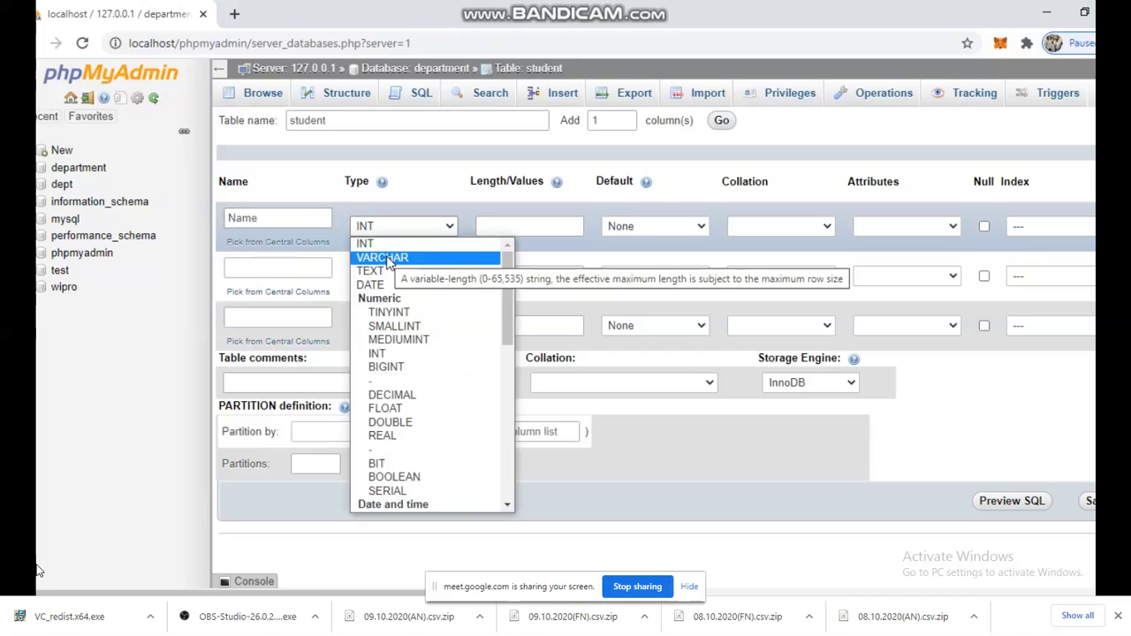
left_click(387, 259)
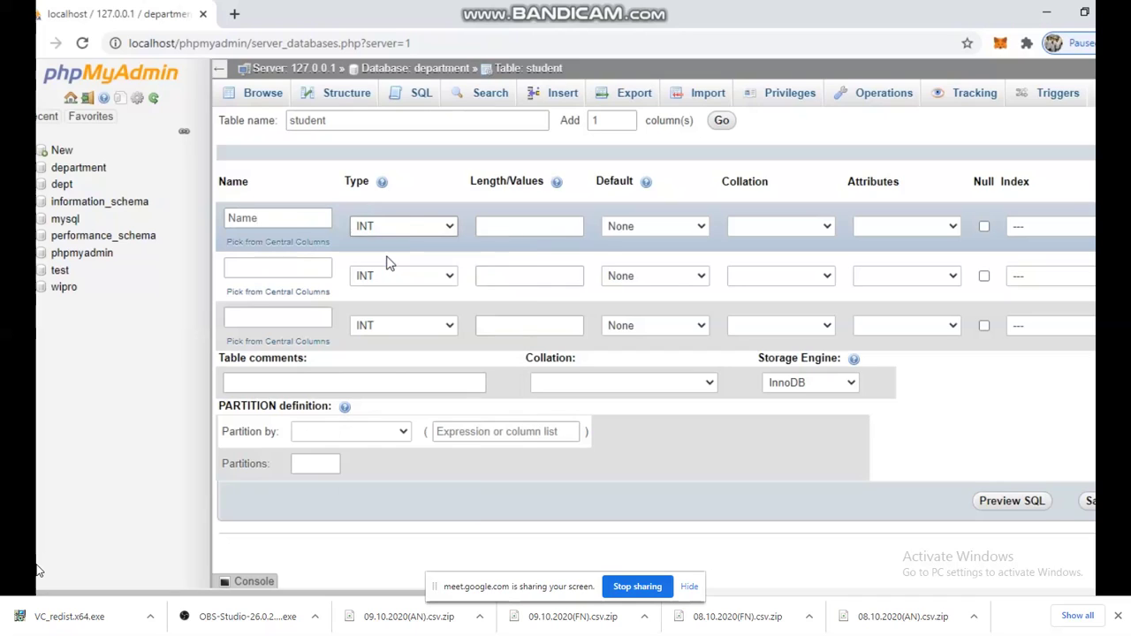
left_click(517, 227)
left_click(517, 227)
type("50")
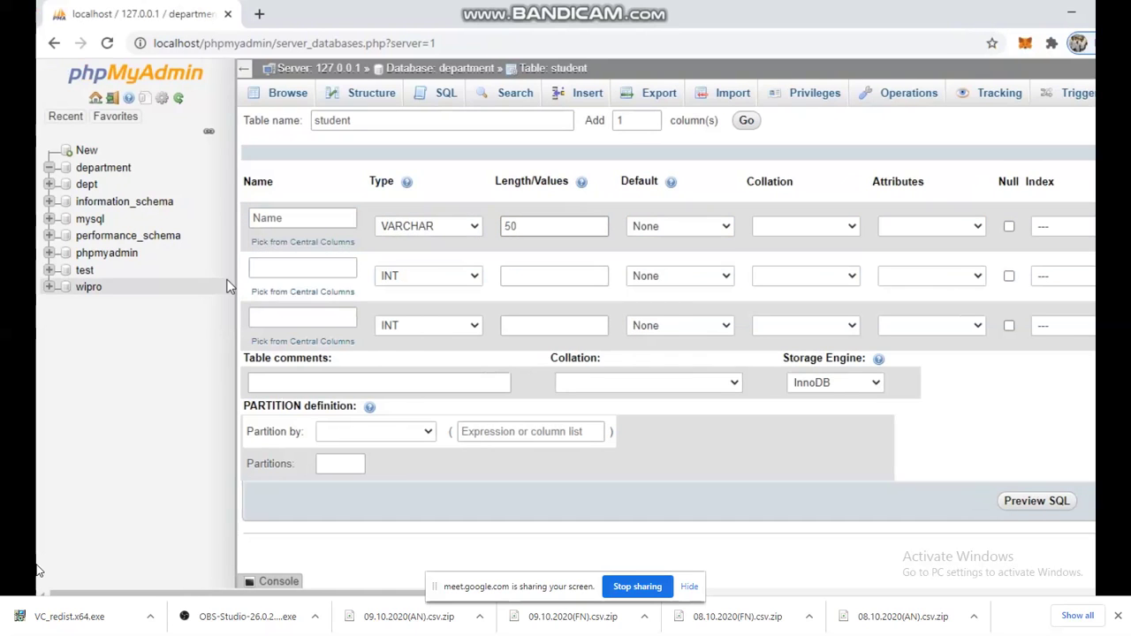
Step: Define the second column as Year with type INT and length 10
left_click(278, 265)
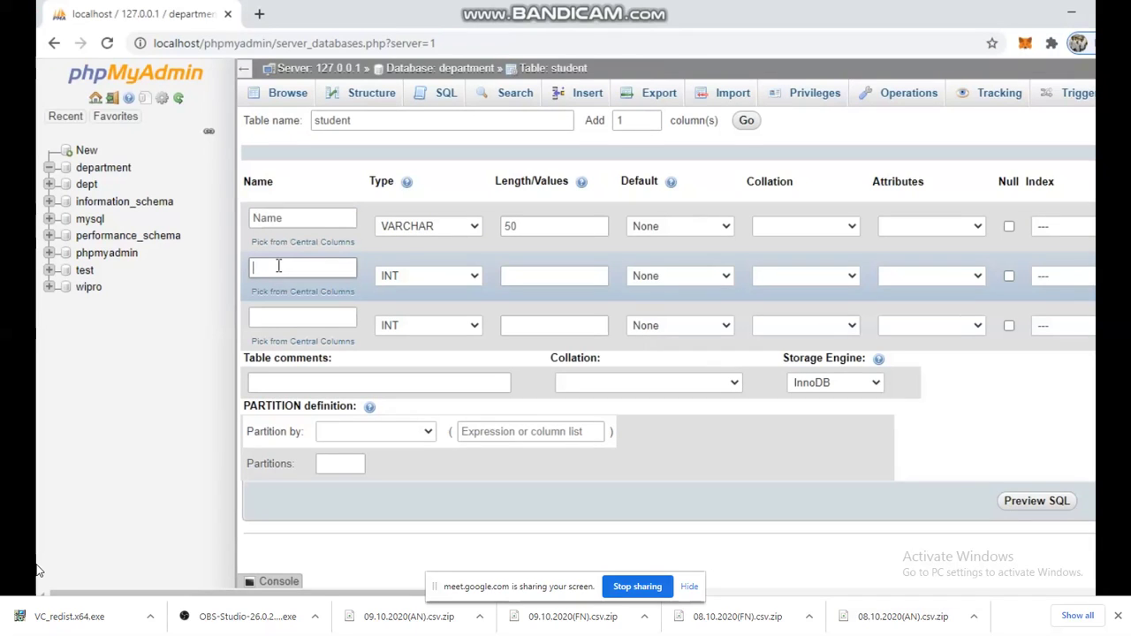
type("Year")
left_click(440, 277)
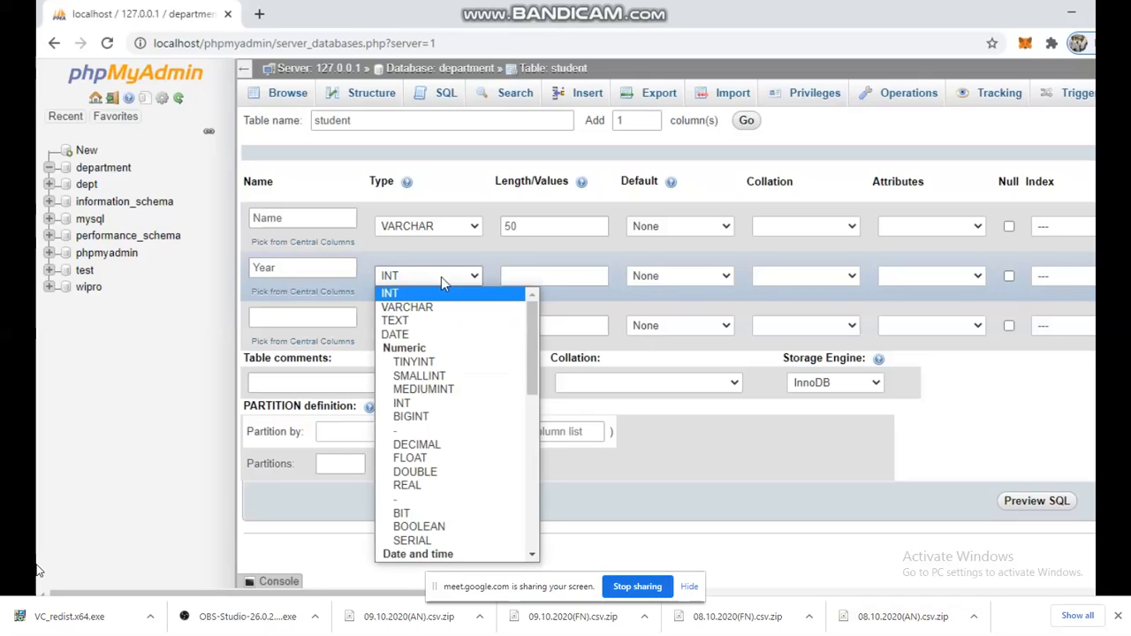
left_click(491, 297)
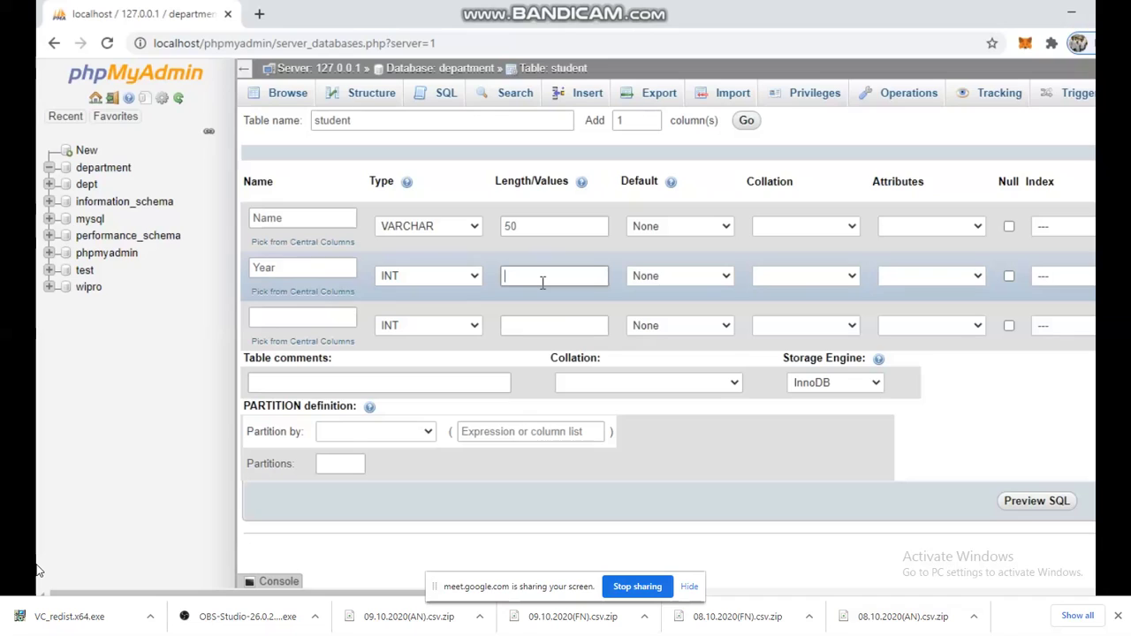
type("10")
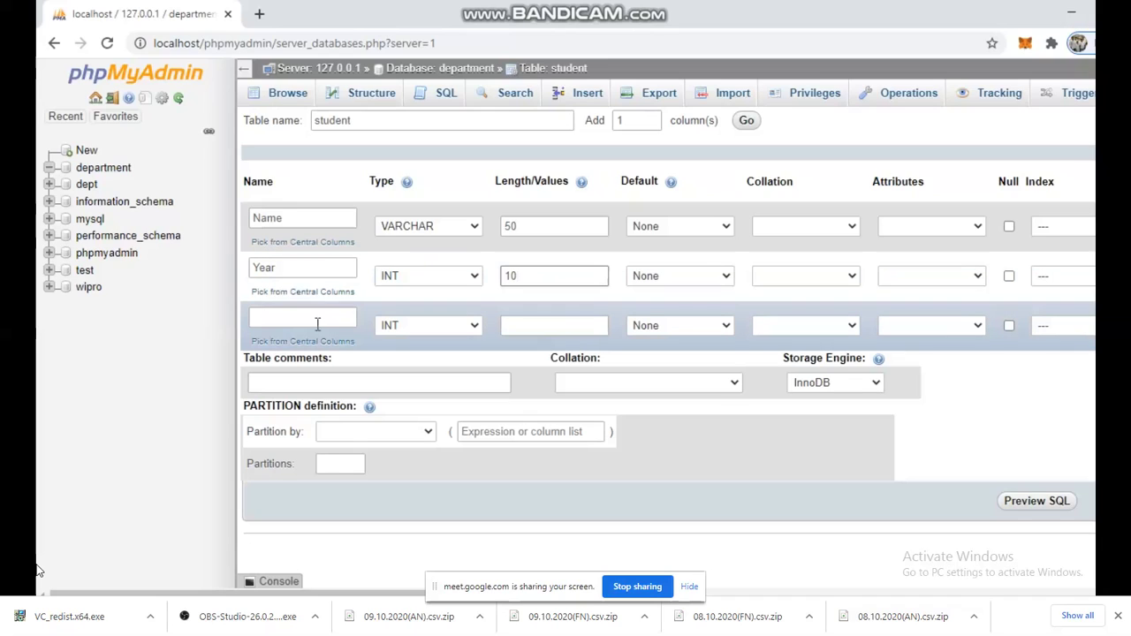
Step: Define the third column as Dept with type VARCHAR and length 10
left_click(314, 324)
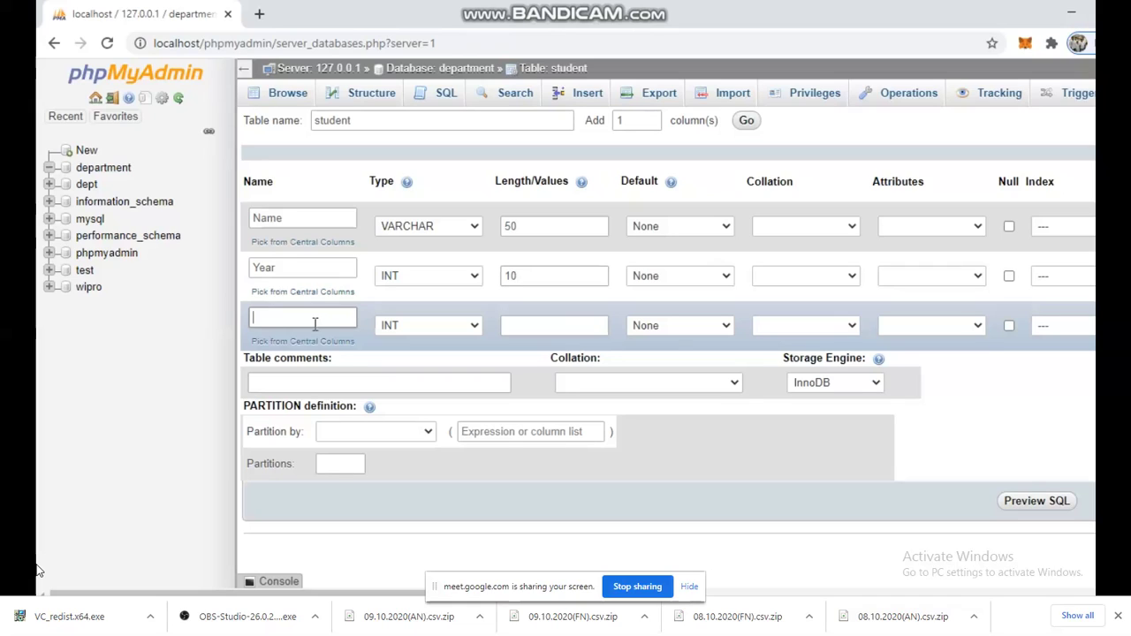
type("Dept")
left_click(411, 325)
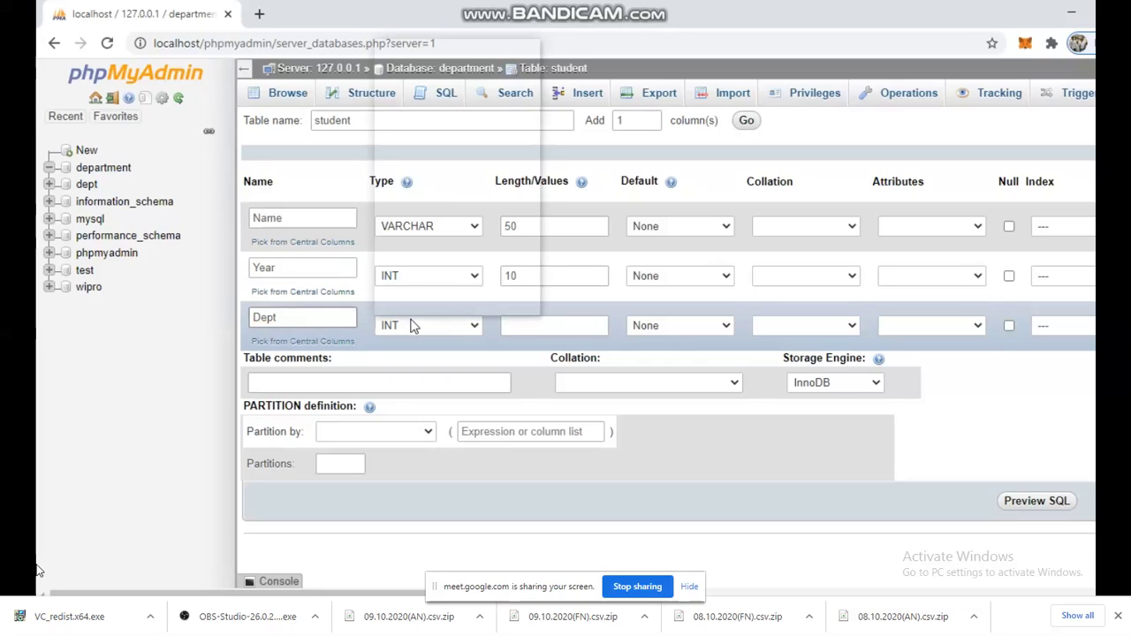
scroll(413, 265, "down", 1)
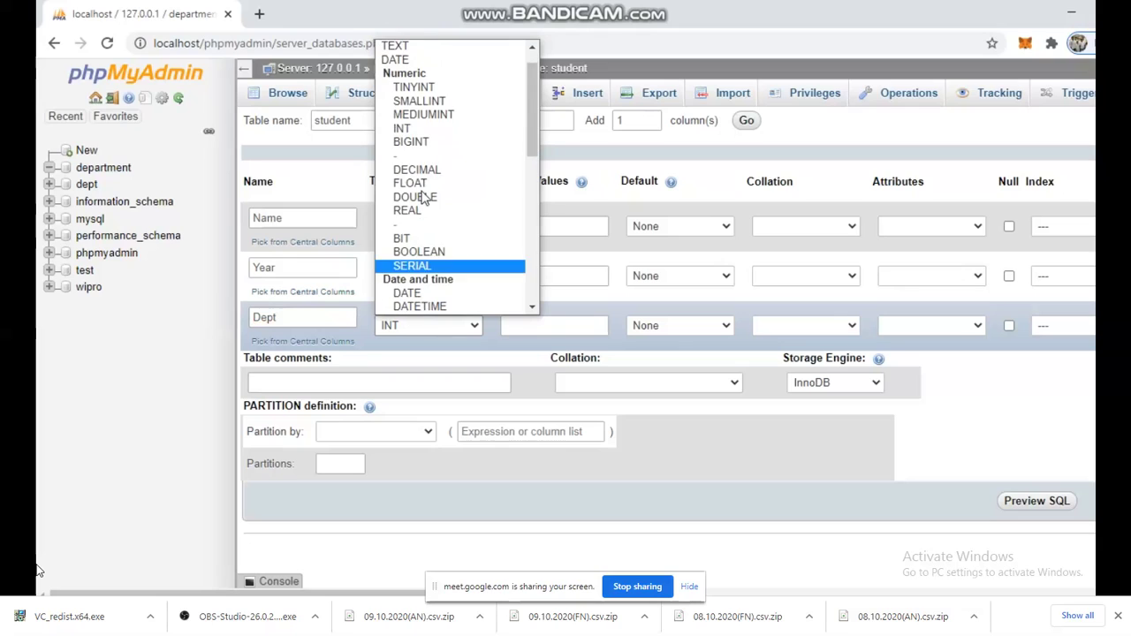
left_click(533, 47)
left_click(533, 47)
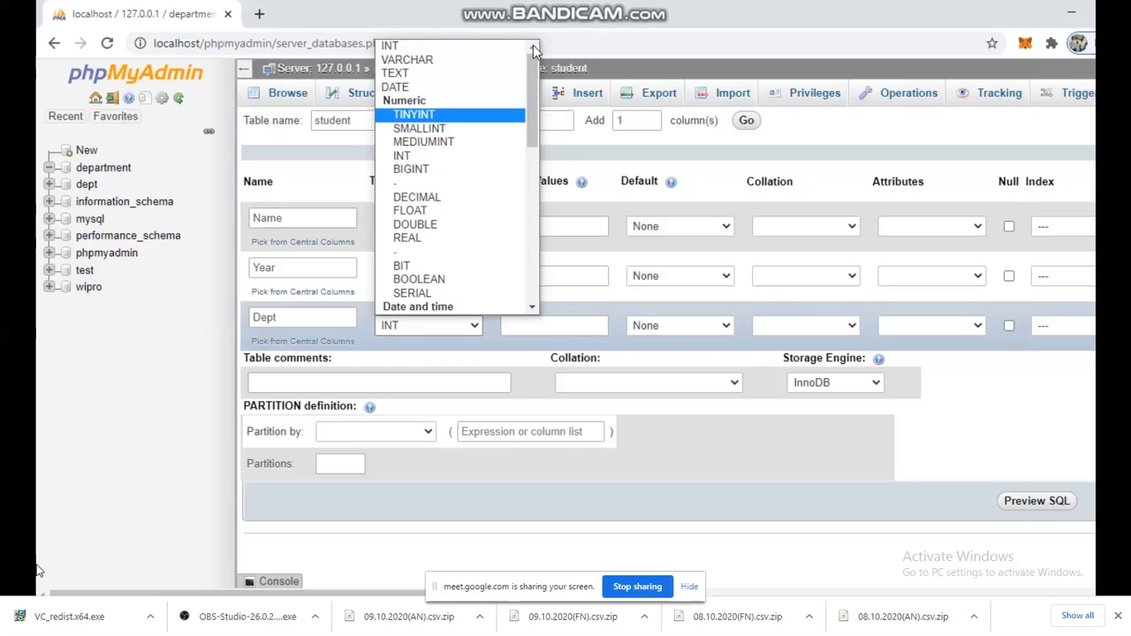
left_click(487, 61)
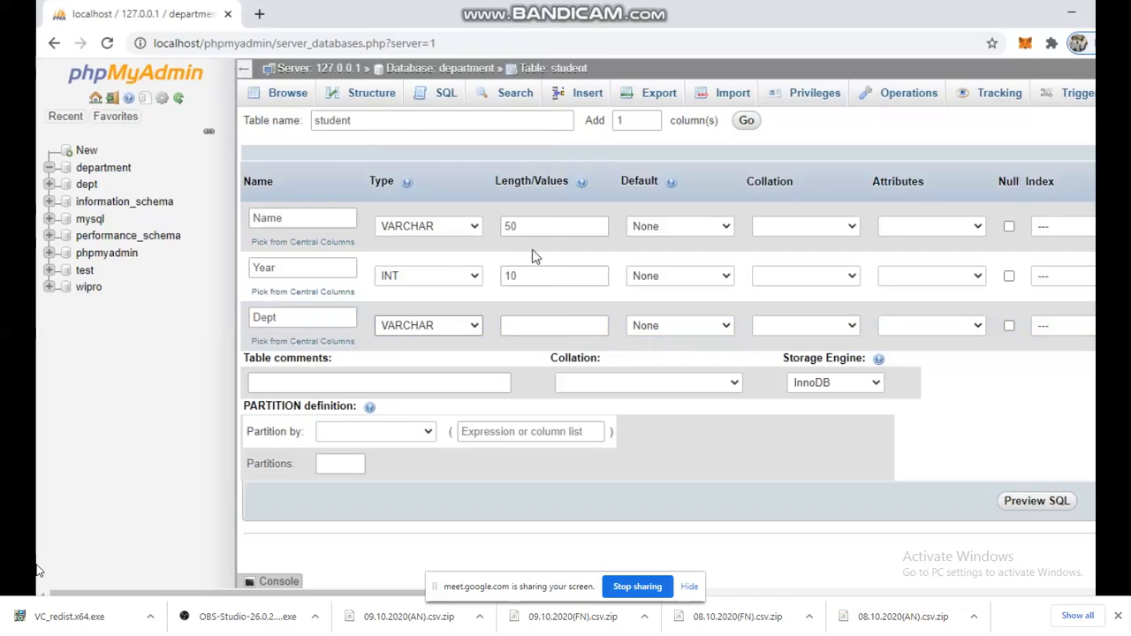
left_click(548, 274)
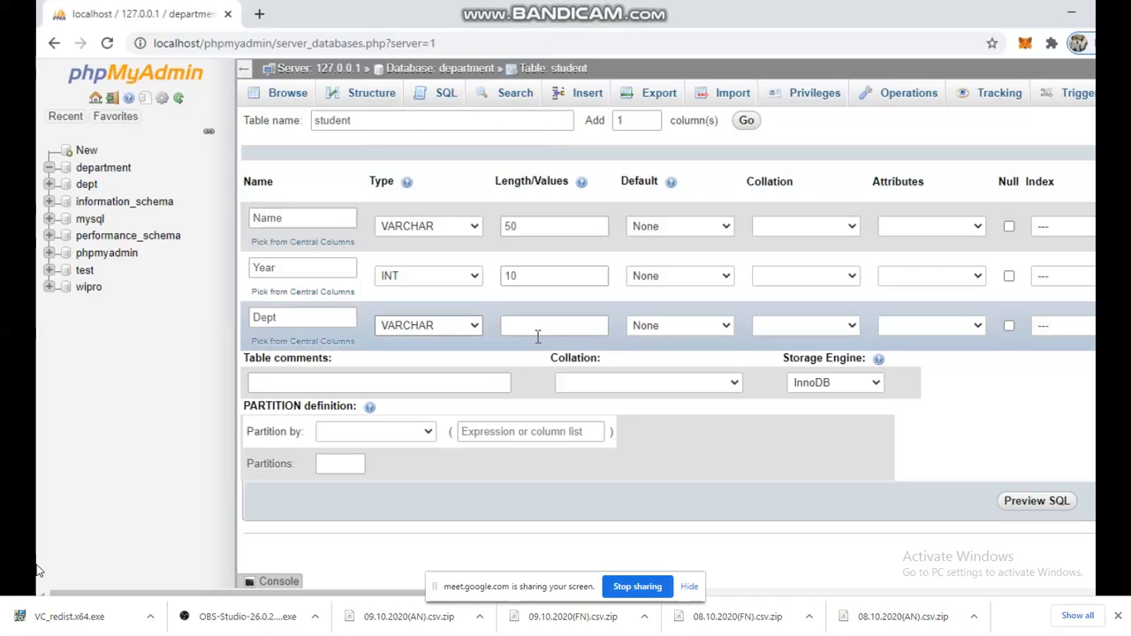
left_click(539, 328)
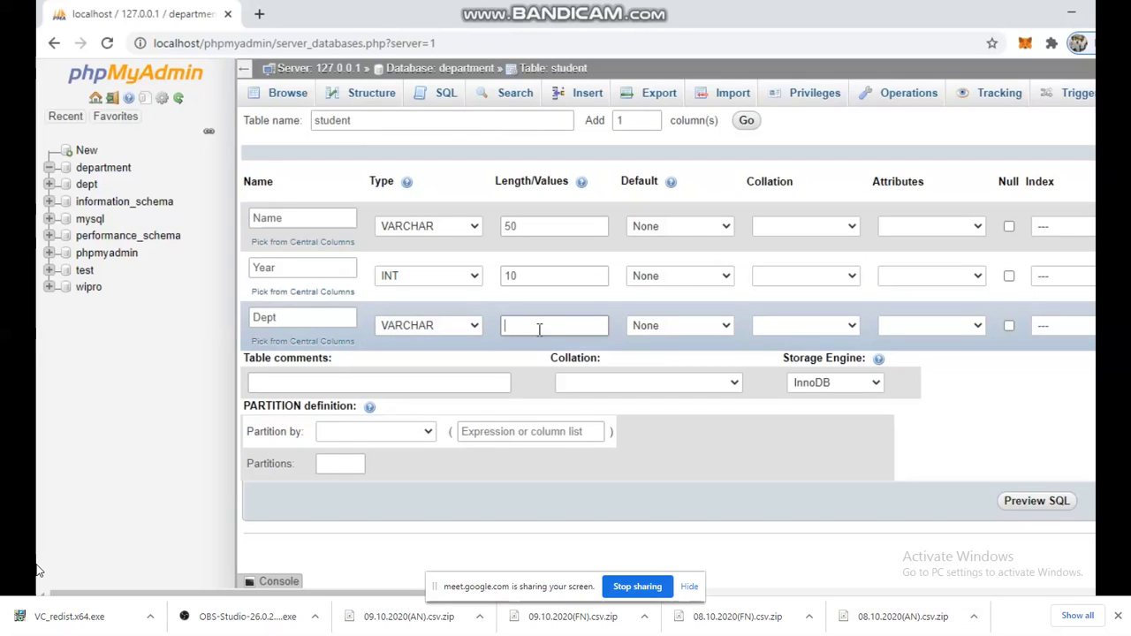
type("10")
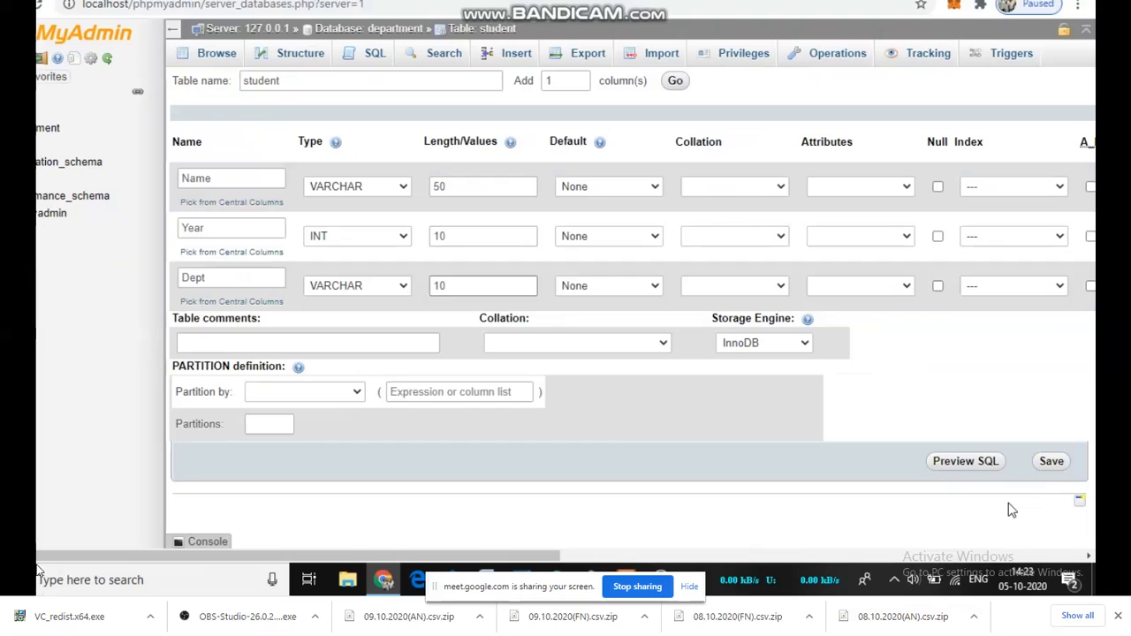
Step: Save the student table and browse its rows
left_click(1050, 461)
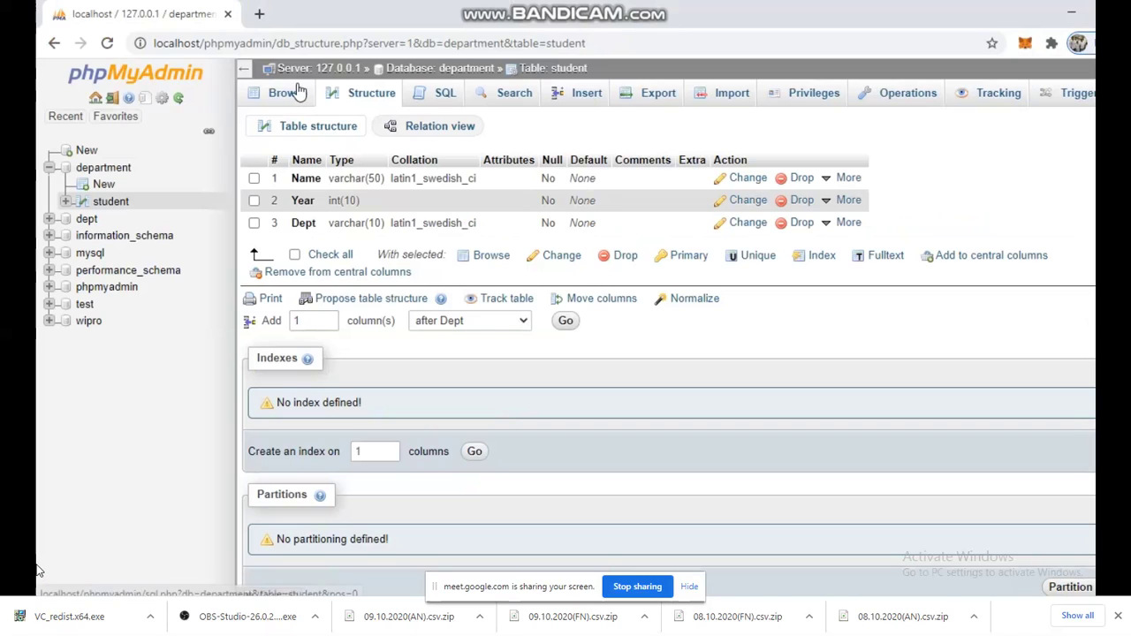
left_click(227, 58)
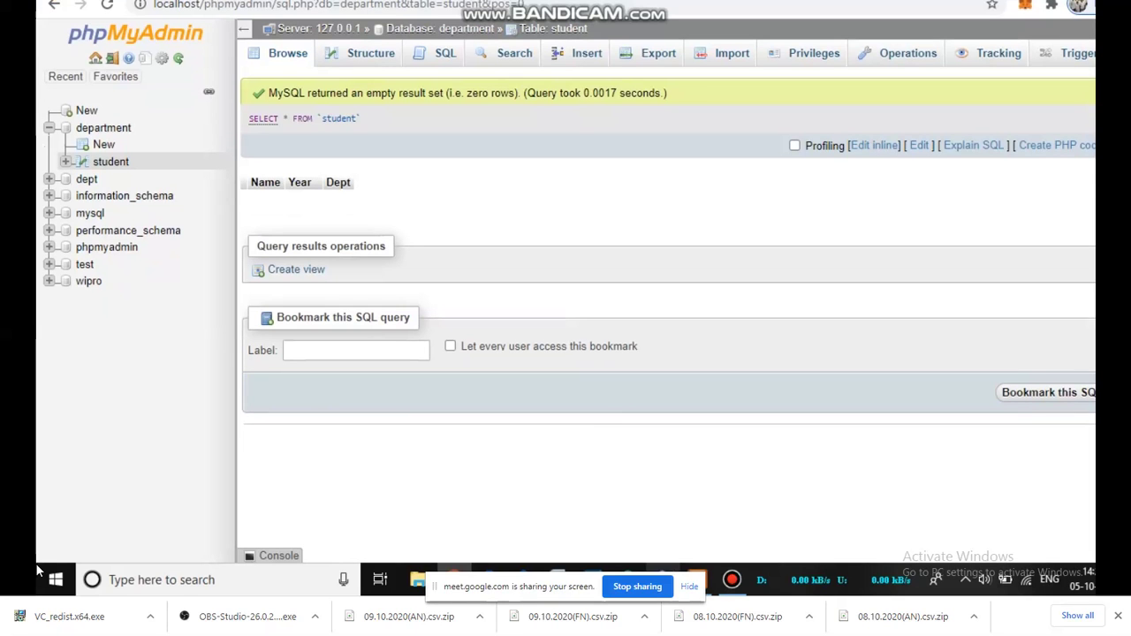
Step: Switch to NetBeans and look through Mysql_JDBC.java from the Insert method up to the start of the file
key("alt+Tab")
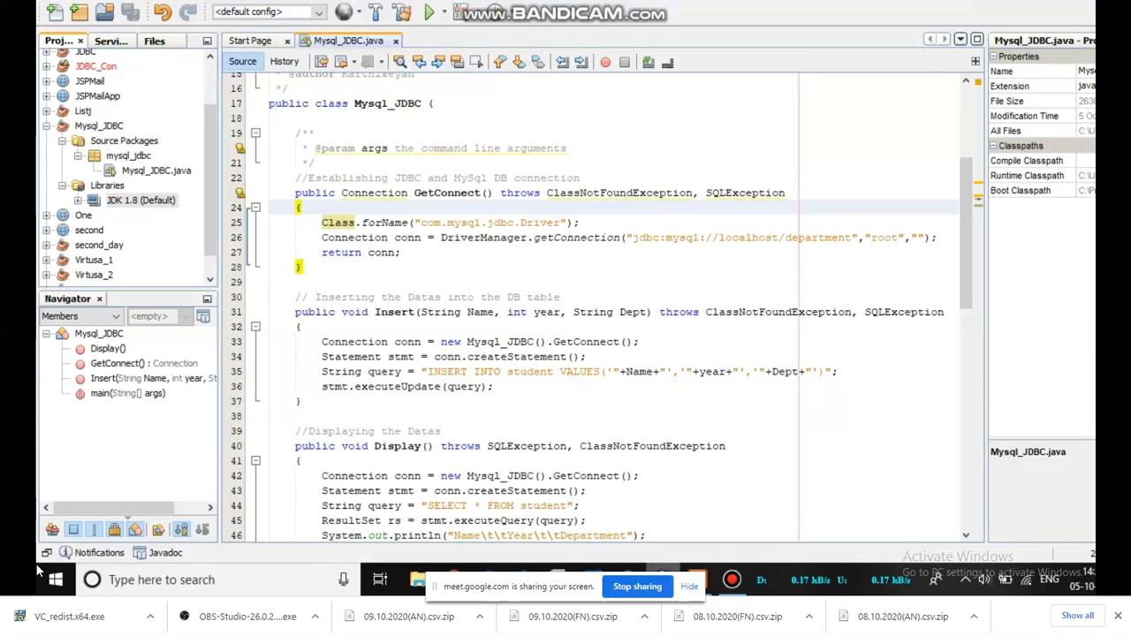
left_click(581, 308)
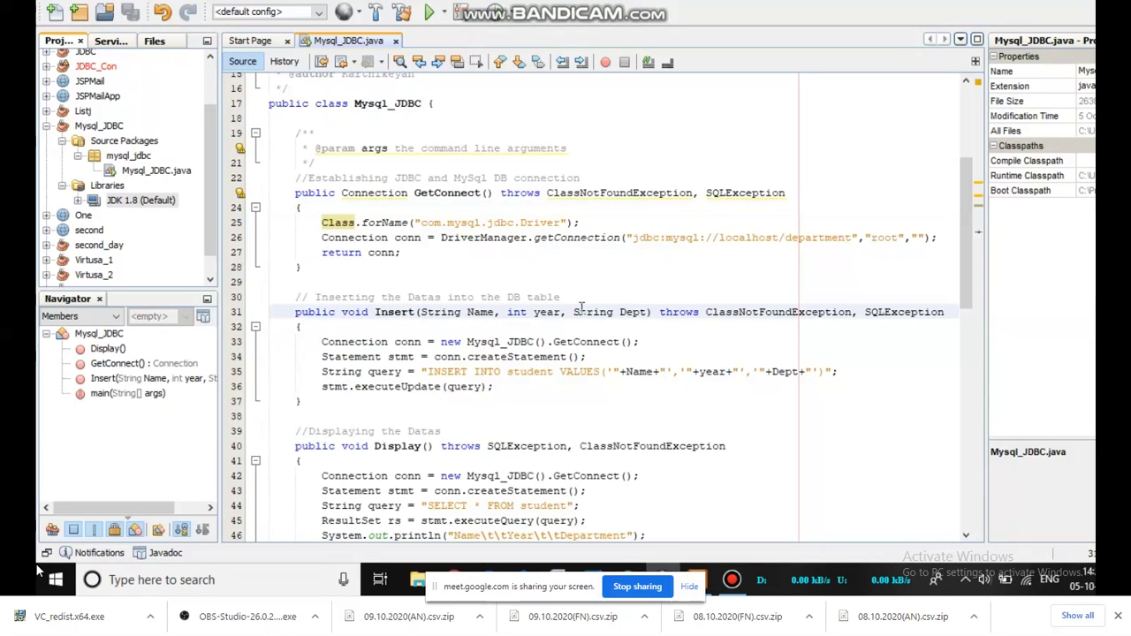
key("Up")
key("Up")
key("Up")
key("Up")
key("Up")
key("Up")
key("Up")
key("Up")
key("Up")
key("Up")
key("Up")
key("Up")
key("Up")
key("Up")
key("Up")
key("Up")
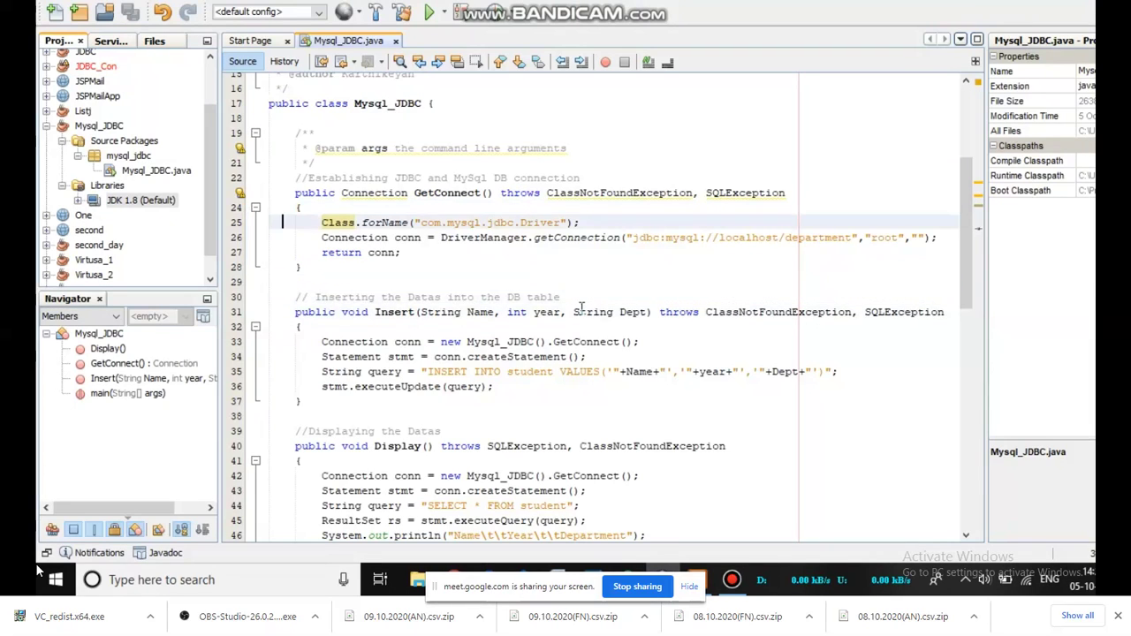
key("Up")
key("Up")
key("Up")
key("Up")
key("Up")
key("Up")
key("Up")
key("Up")
key("Up")
key("Up")
key("Up")
key("Up")
key("Up")
key("Up")
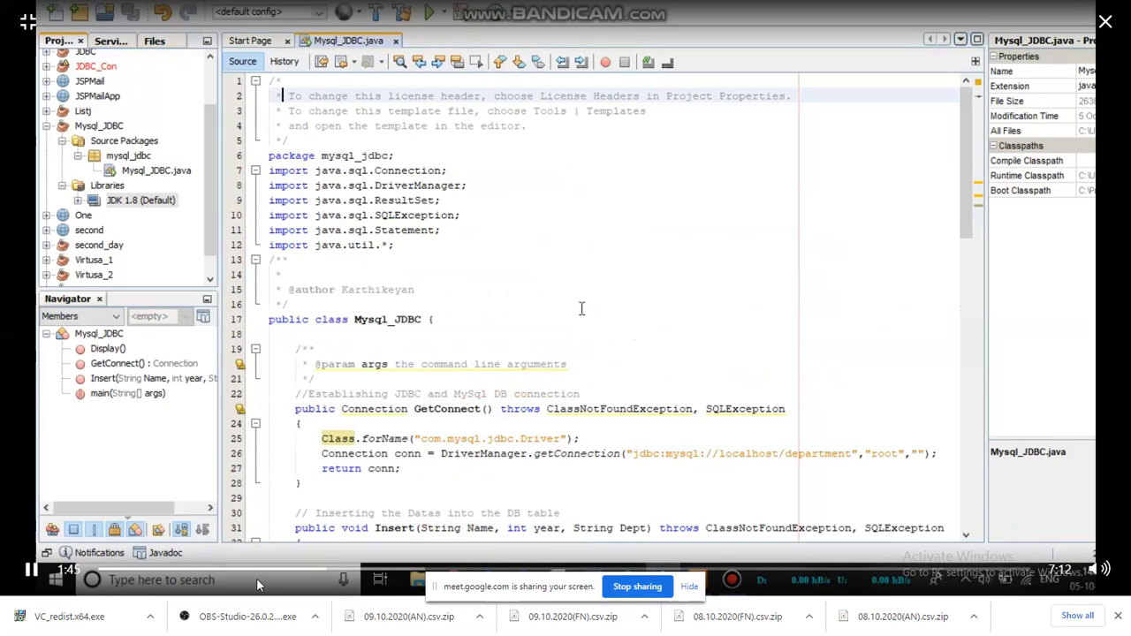
Step: Examine the package and java.sql import lines down to the Mysql_JDBC class declaration
key("Down")
key("Down")
key("Down")
key("Down")
key("Down")
key("Down")
key("Down")
key("Down")
key("Down")
key("Down")
key("Down")
key("Down")
key("Down")
key("Down")
key("Down")
key("Down")
left_click(32, 573)
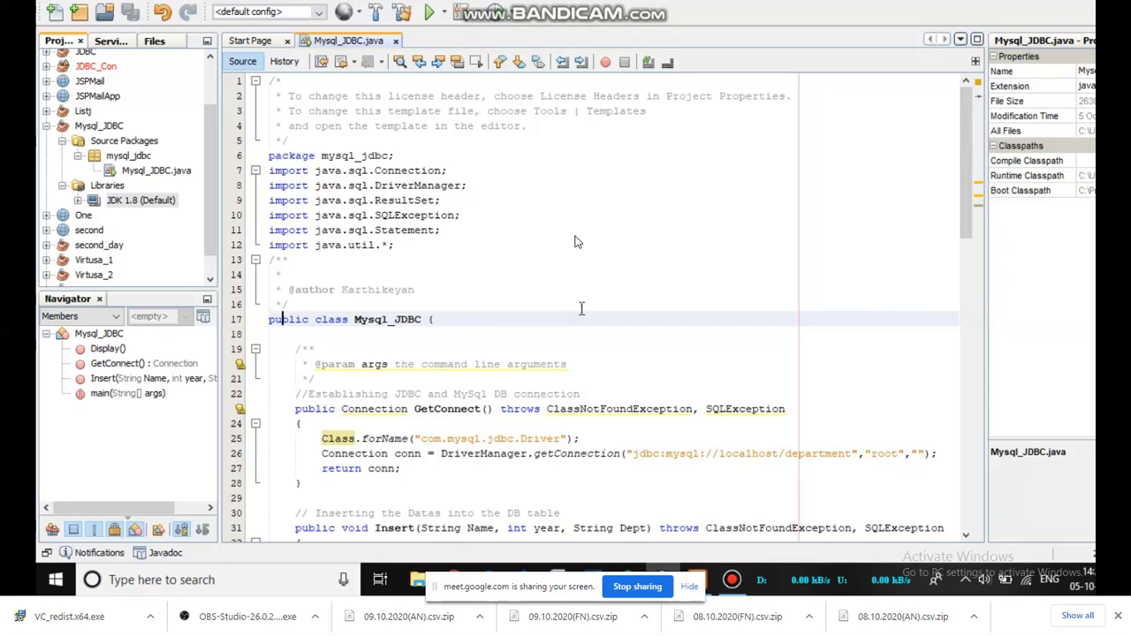
mouse_move(704, 462)
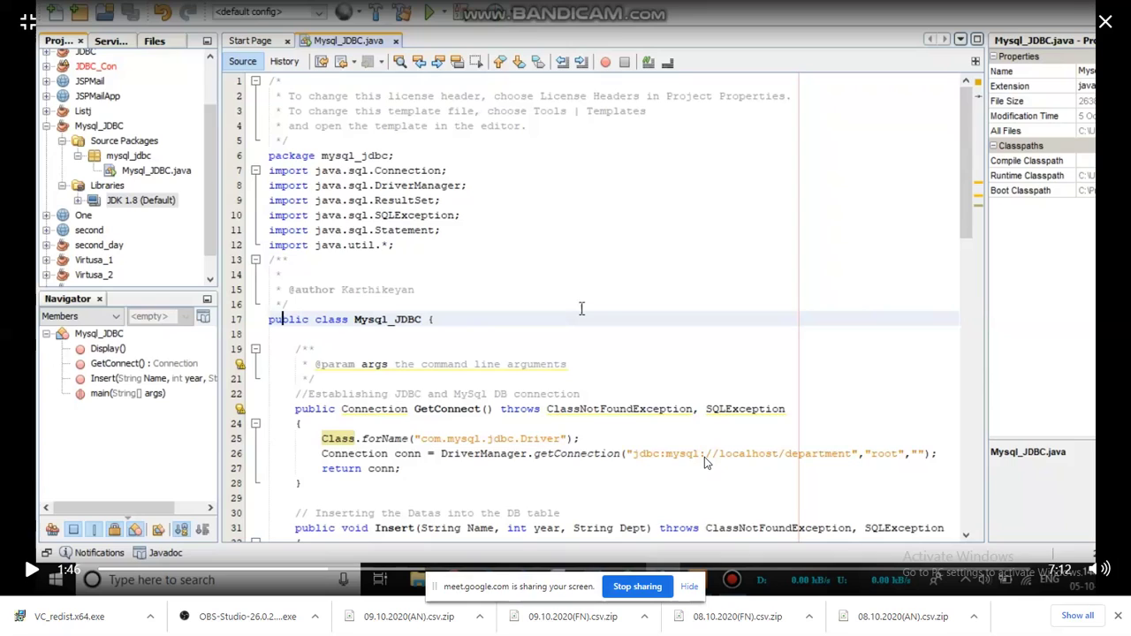